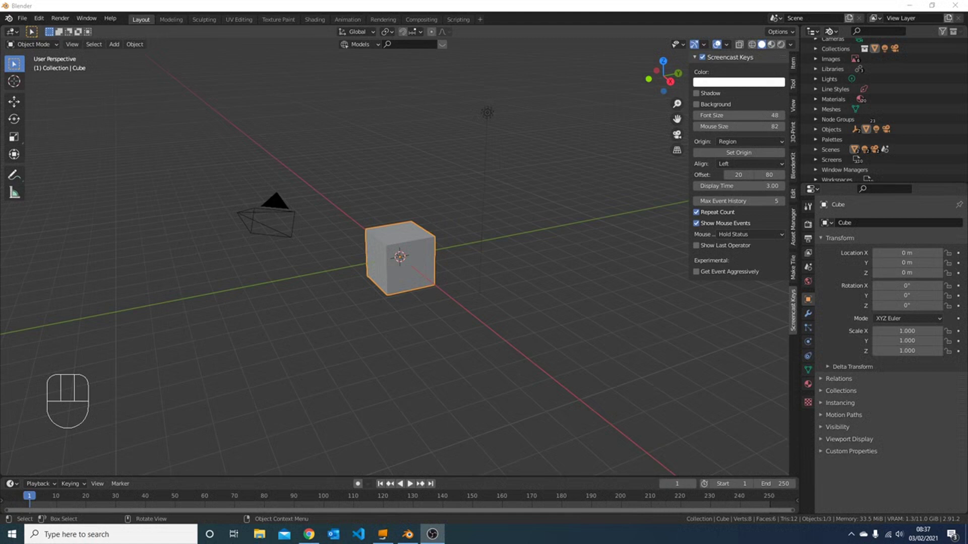
# Step: Delete the default cube from the scene
pyautogui.click(392, 264)
pyautogui.press('x')
pyautogui.click(390, 259)
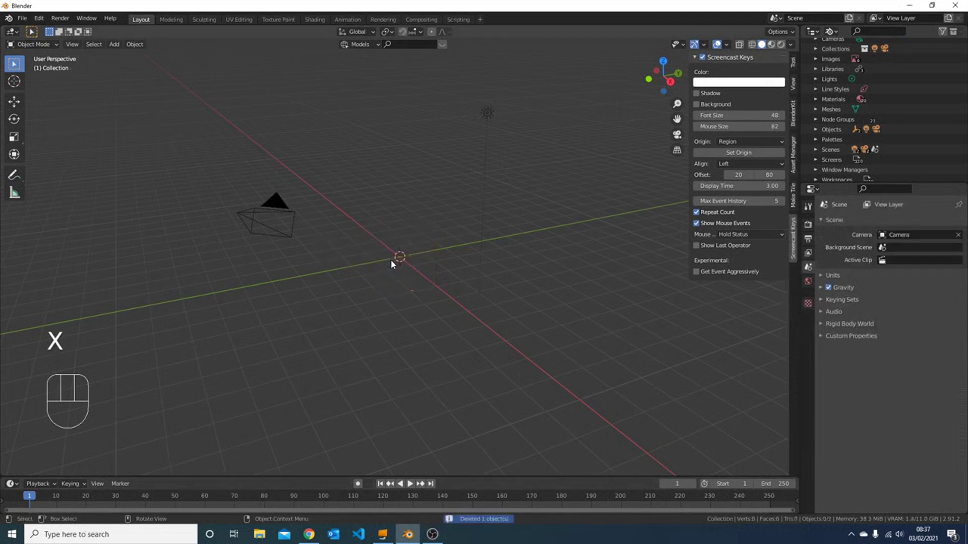
# Step: Generate a MakeTile Rectangular Floor tile with Cobbles as its main material
pyautogui.click(793, 198)
pyautogui.click(747, 72)
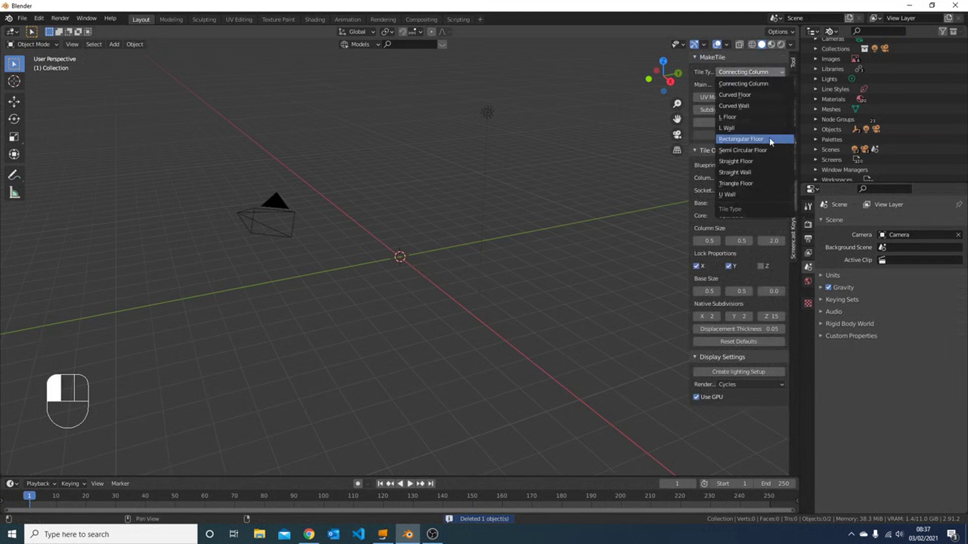
pyautogui.click(766, 140)
pyautogui.click(736, 84)
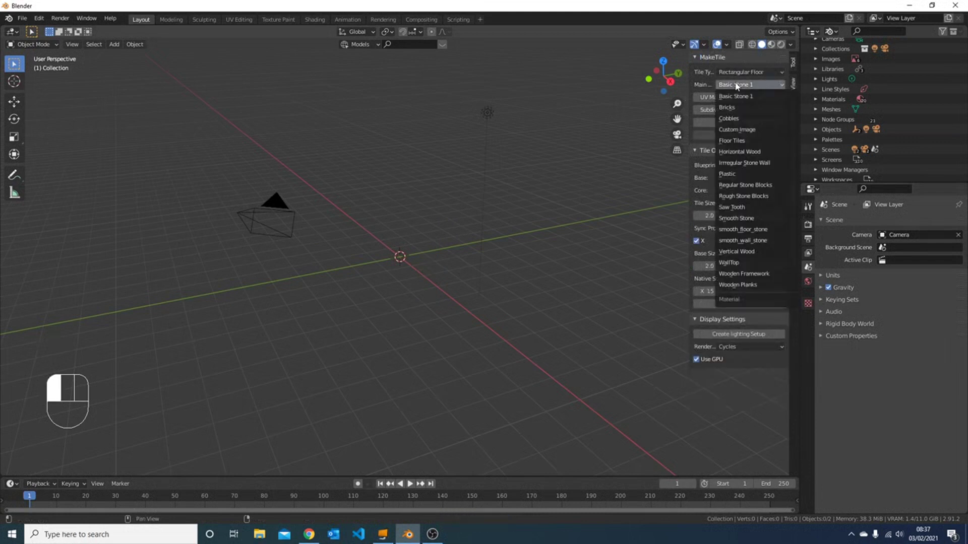
pyautogui.click(737, 113)
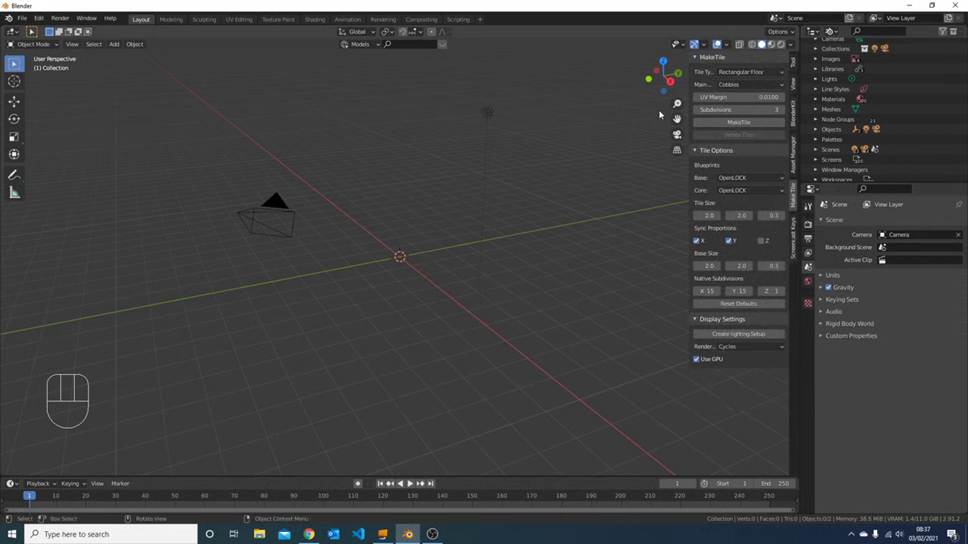
pyautogui.click(736, 123)
# Step: Set the MakeTile display renderer to Eevee
pyautogui.scroll(-4, 767, 285)
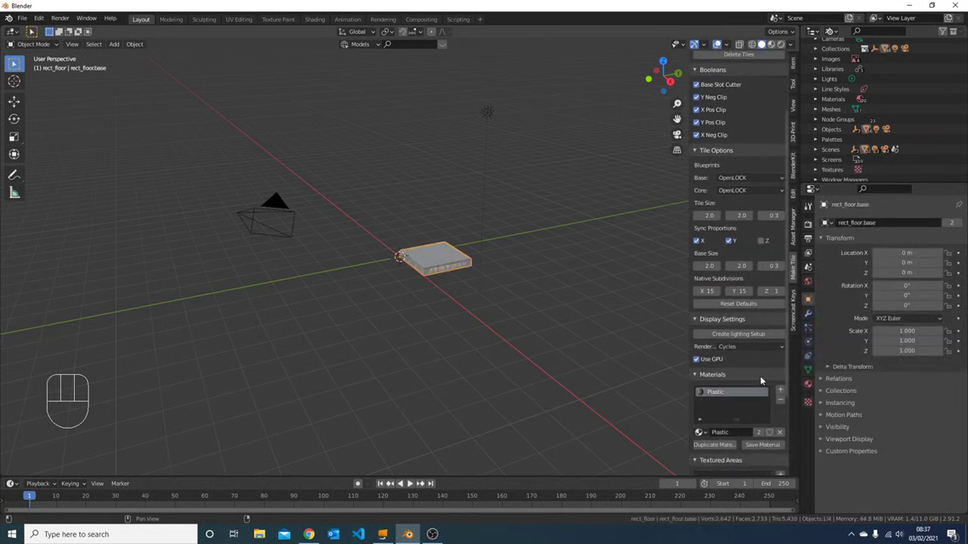
pyautogui.click(747, 346)
pyautogui.click(752, 371)
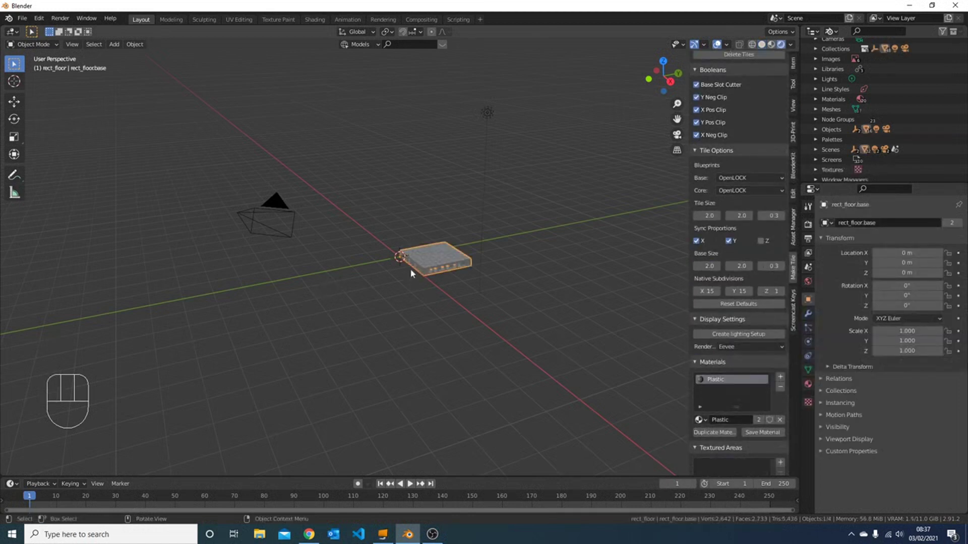
# Step: Select the floor tile's core and apply Gridify to its Cobbles material
pyautogui.keyDown('shift'); pyautogui.moveTo(448, 272); pyautogui.dragTo(413, 321, button='middle'); pyautogui.keyUp('shift')
pyautogui.scroll(5, 413, 321)
pyautogui.moveTo(458, 397)
pyautogui.keyDown('shift'); pyautogui.mouseDown(button='middle')
pyautogui.moveTo(476, 328)
pyautogui.moveTo(426, 301)
pyautogui.moveTo(462, 310)
pyautogui.mouseUp(button='middle'); pyautogui.keyUp('shift')
pyautogui.click(428, 300)
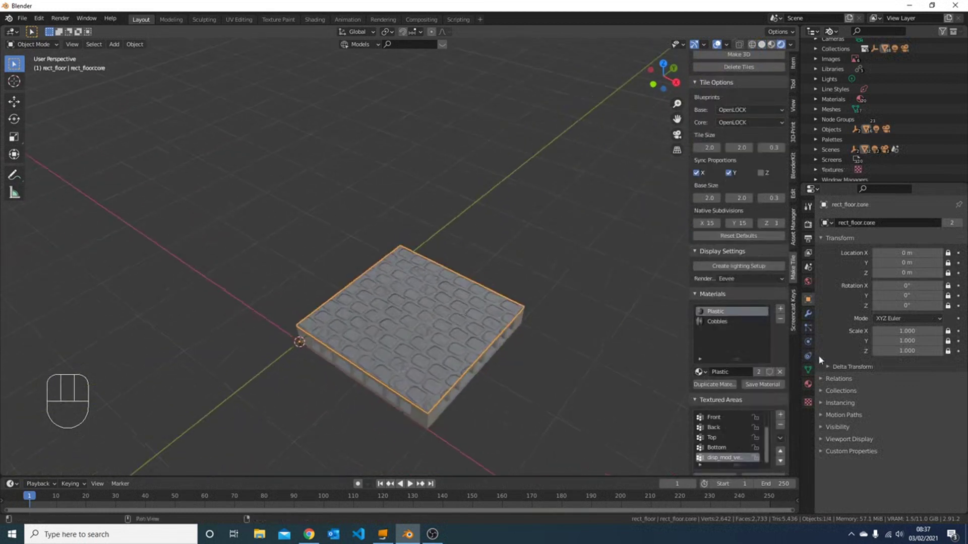
pyautogui.click(718, 323)
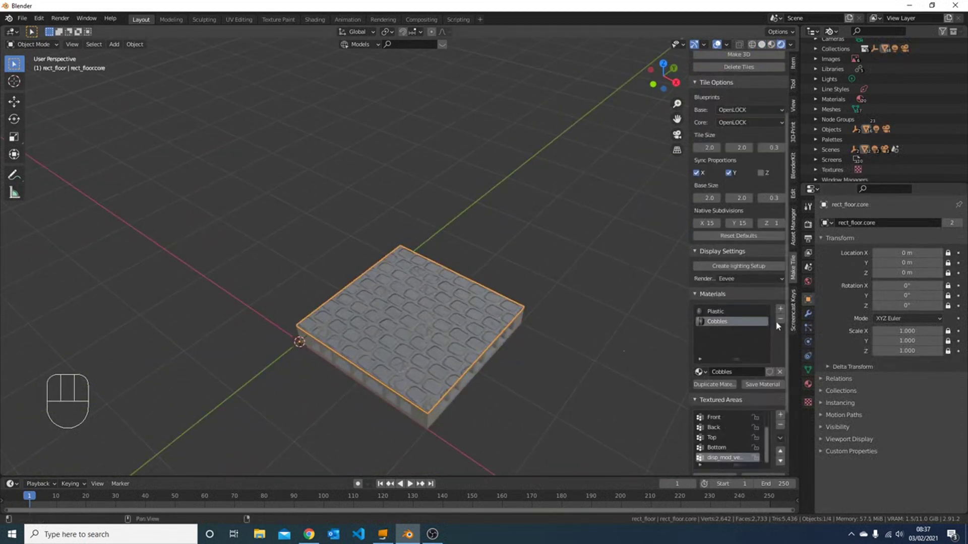
pyautogui.scroll(-4, 780, 373)
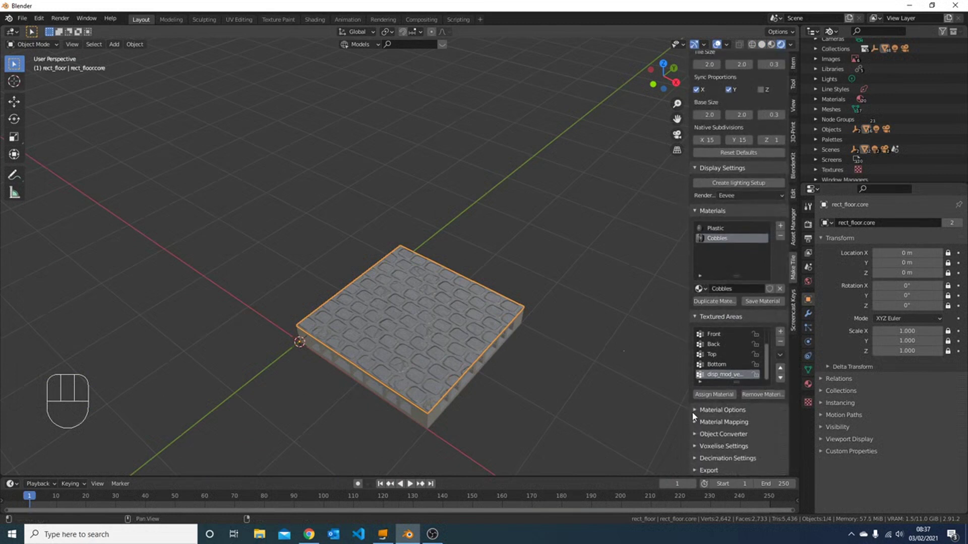
pyautogui.scroll(-15, 724, 421)
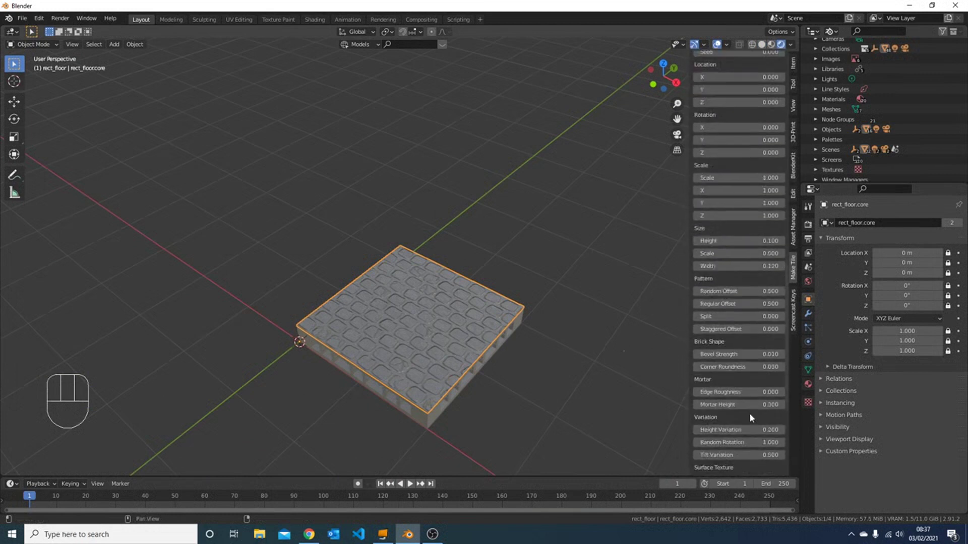
pyautogui.scroll(-3, 750, 416)
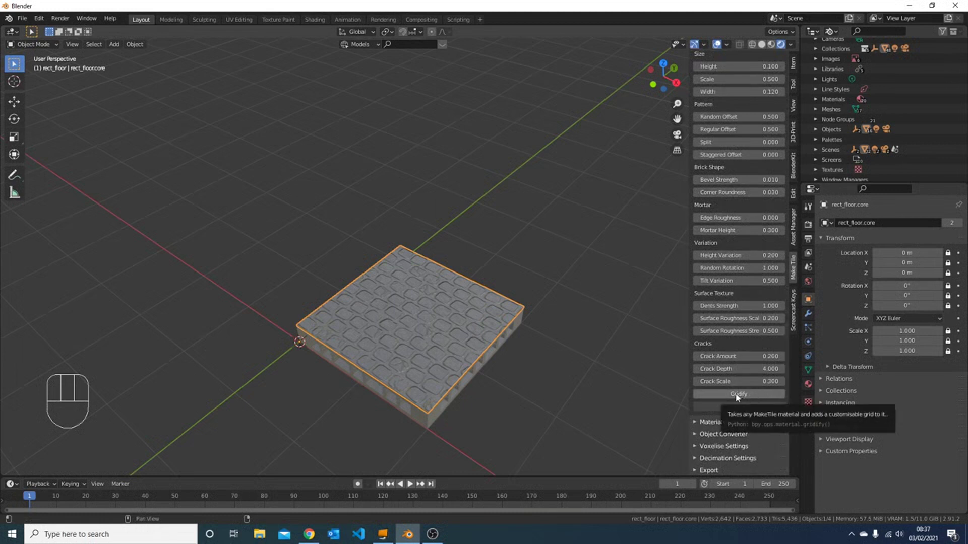
pyautogui.click(736, 395)
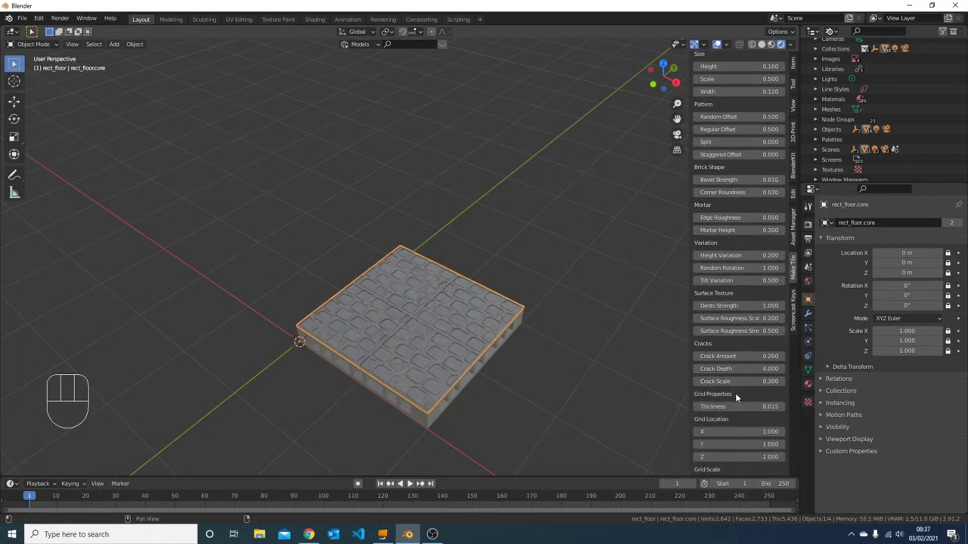
# Step: Make the gridded cobble tile 3D and set its subdivisions to 5
pyautogui.moveTo(391, 318); pyautogui.dragTo(501, 297, button='middle')
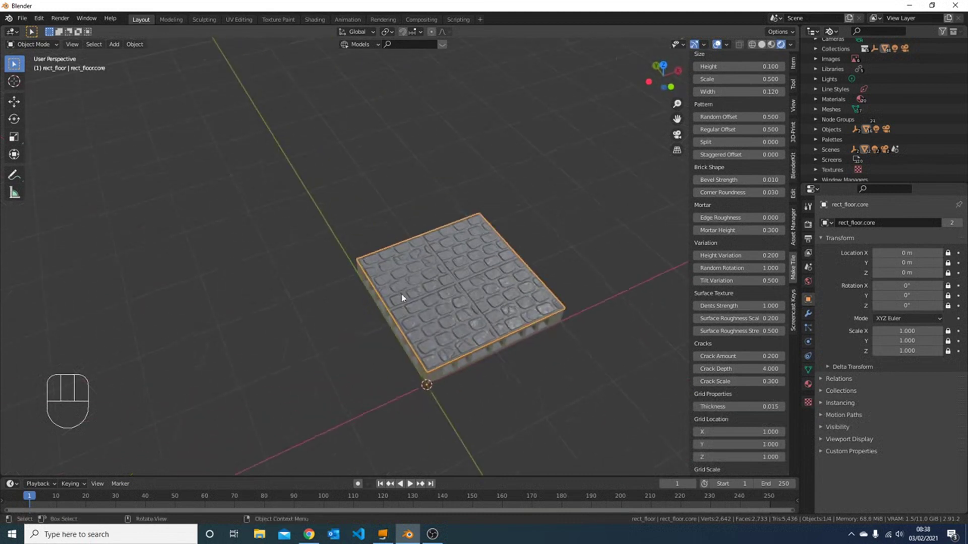
pyautogui.scroll(10, 751, 141)
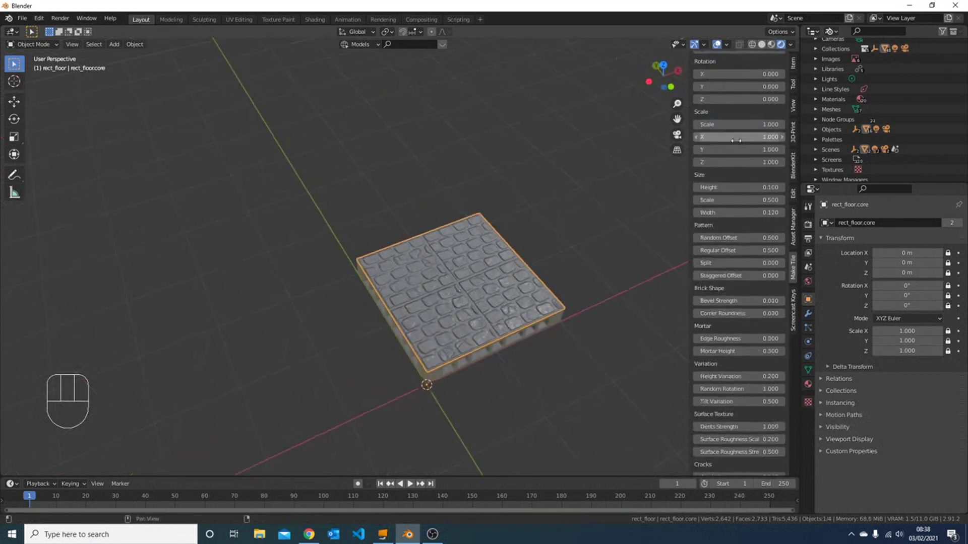
pyautogui.click(750, 135)
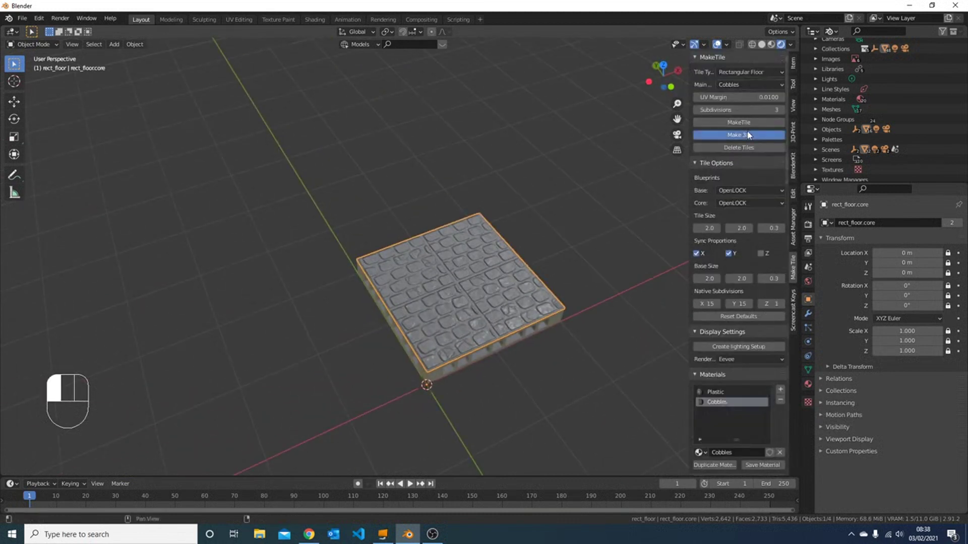
pyautogui.click(781, 110)
pyautogui.click(782, 110)
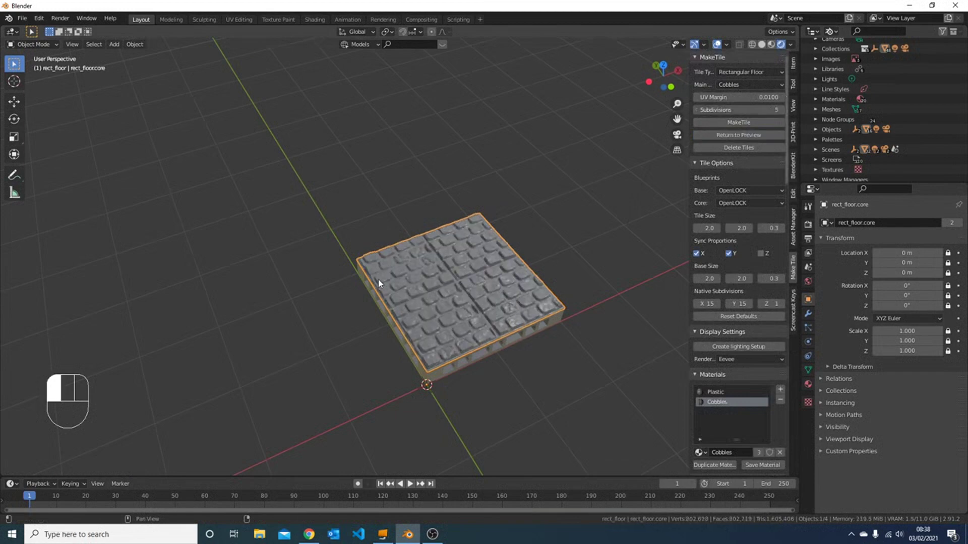
# Step: Examine the tile's 3D cobbles and grid grooves from above and from an angle
pyautogui.moveTo(378, 276); pyautogui.dragTo(476, 294, button='middle')
pyautogui.scroll(3, 460, 251)
pyautogui.moveTo(374, 183); pyautogui.dragTo(471, 230, button='middle')
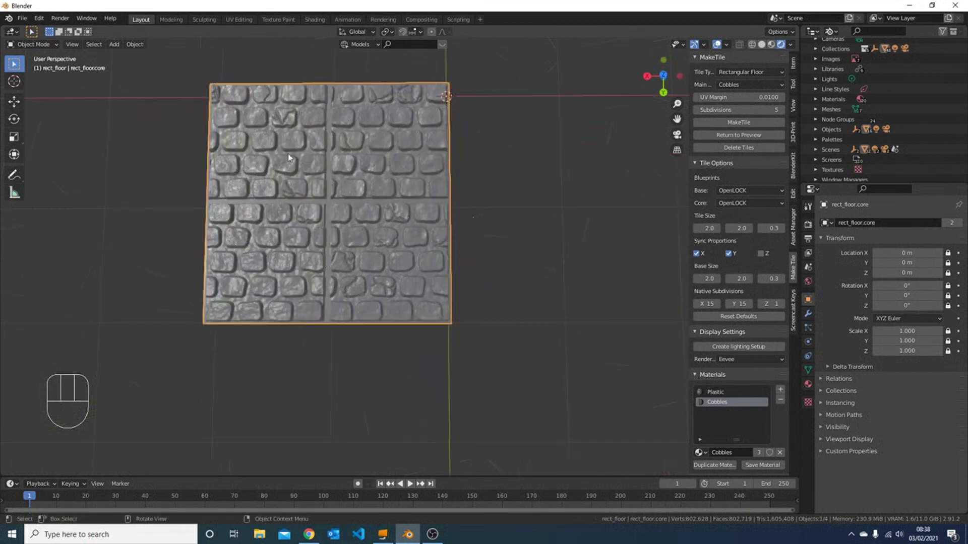
pyautogui.scroll(1, 261, 176)
pyautogui.scroll(-2, 261, 176)
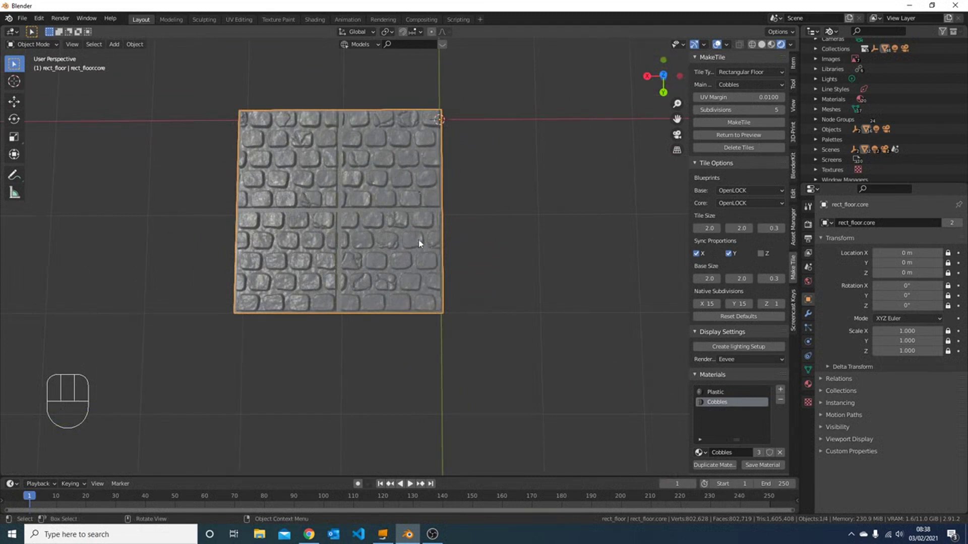
pyautogui.scroll(-2, 400, 177)
pyautogui.moveTo(400, 177); pyautogui.dragTo(402, 169, button='middle')
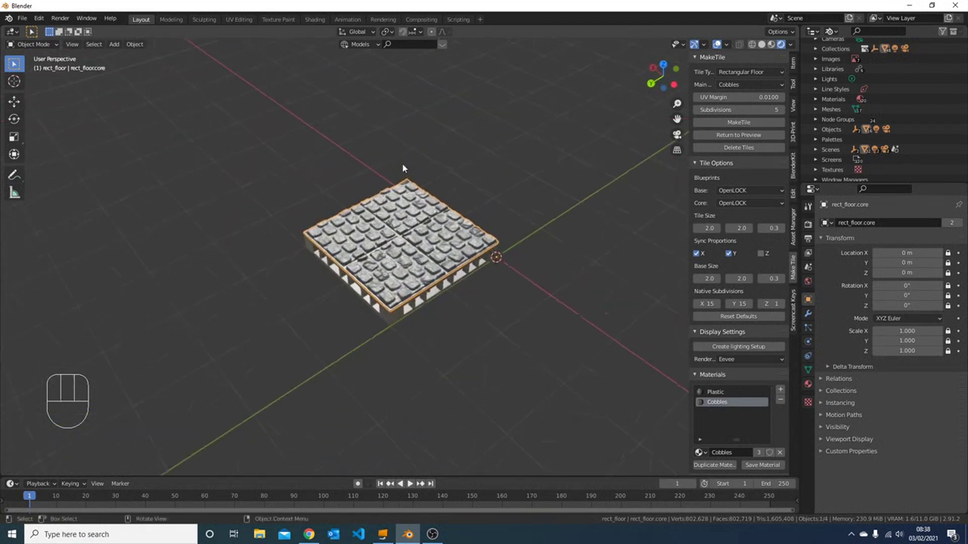
# Step: Return the tile to preview and set the Cobbles material's grid thickness to 0.010
pyautogui.click(737, 136)
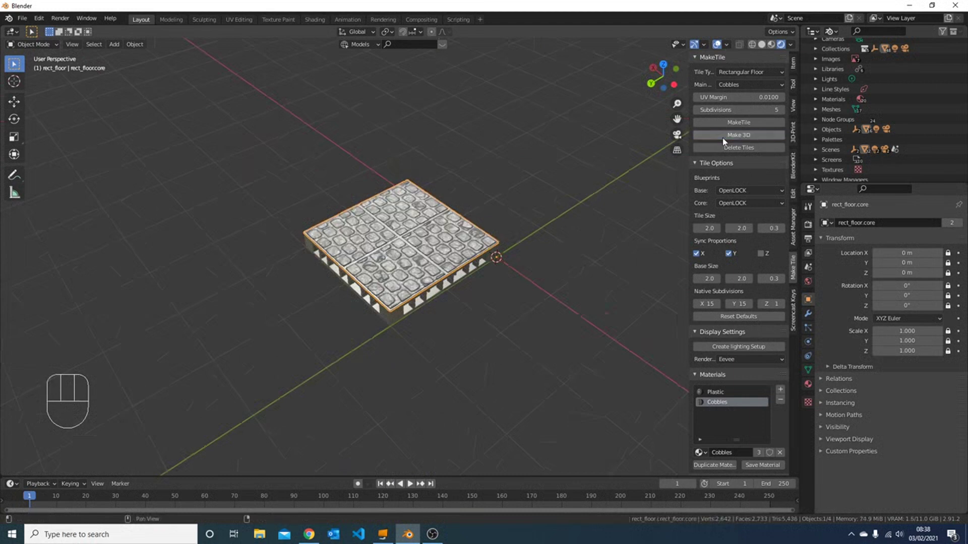
pyautogui.scroll(-20, 751, 317)
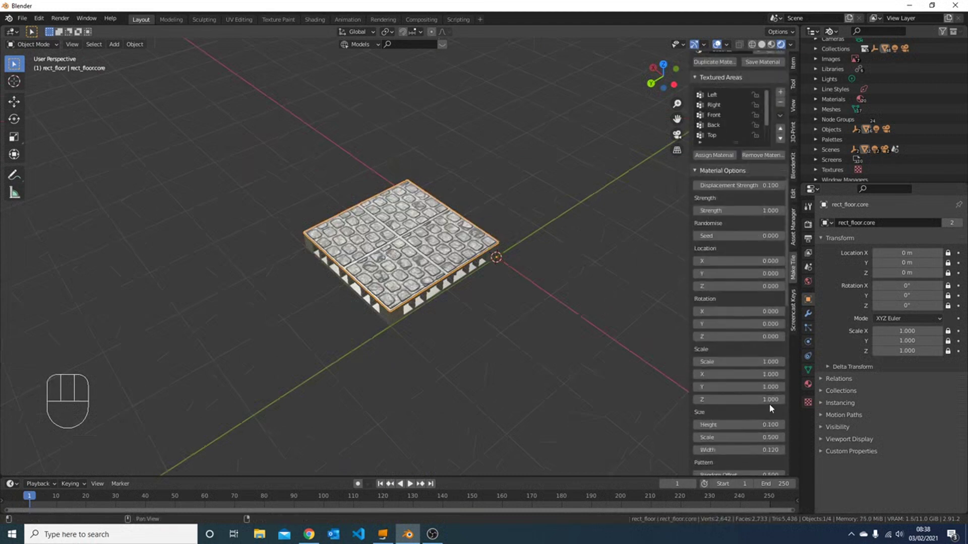
pyautogui.scroll(-3, 759, 372)
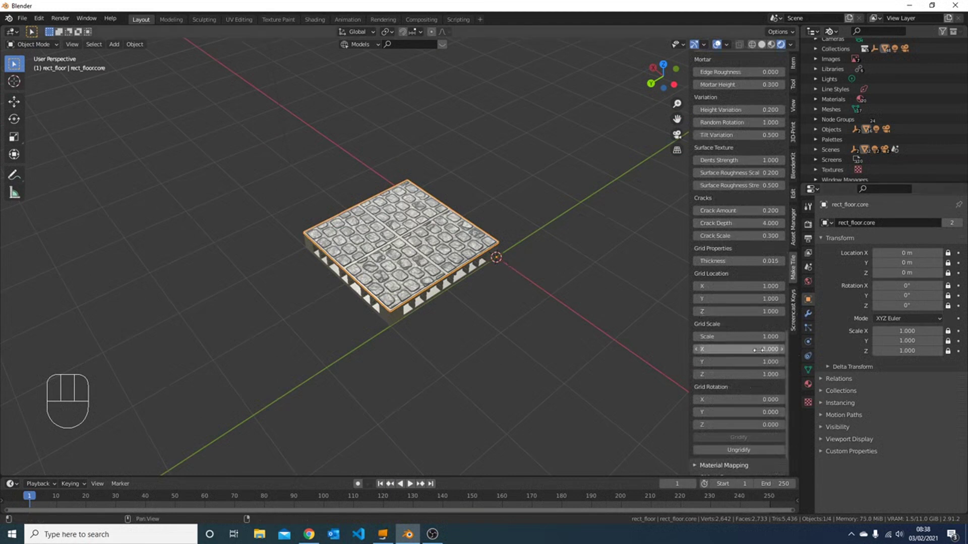
pyautogui.click(718, 261)
pyautogui.press('BackSpace')
pyautogui.write('0')
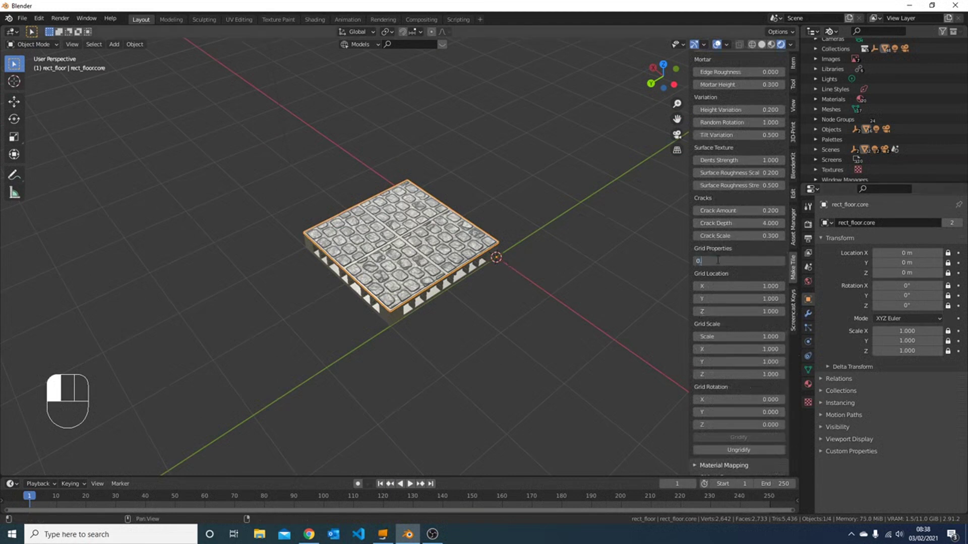
pyautogui.press('Return')
pyautogui.scroll(2, 359, 189)
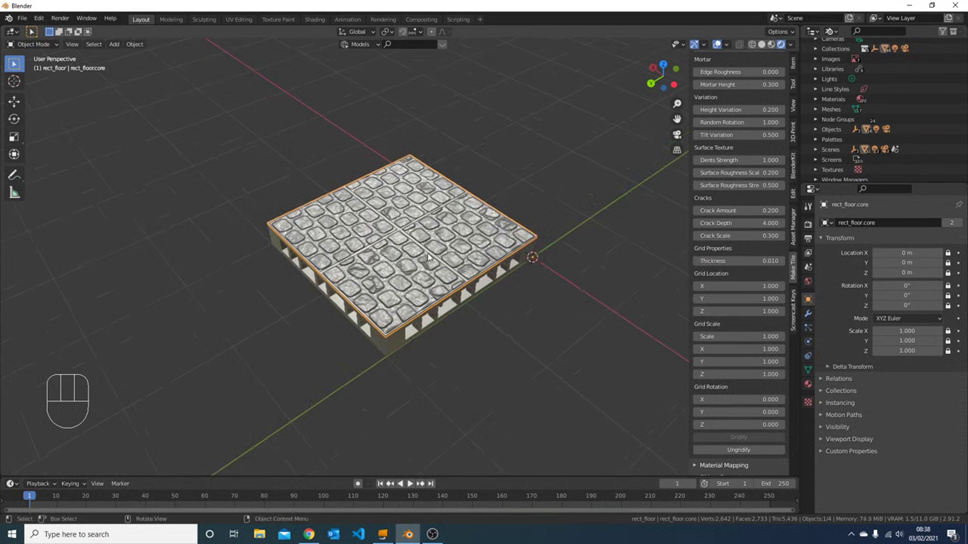
# Step: Try an overall grid scale of 2 on the cobbles, and restore it to 1
pyautogui.click(734, 337)
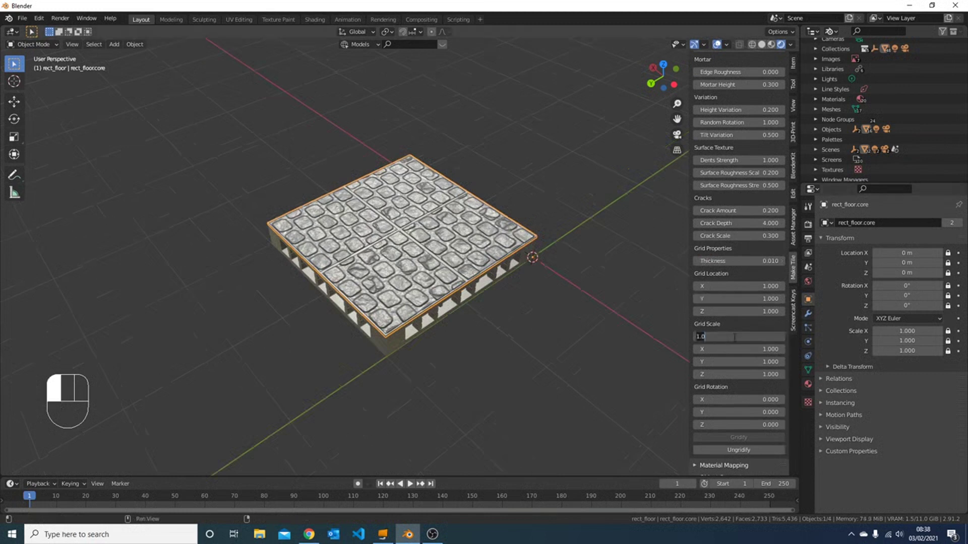
pyautogui.write('2')
pyautogui.press('Return')
pyautogui.click(733, 337)
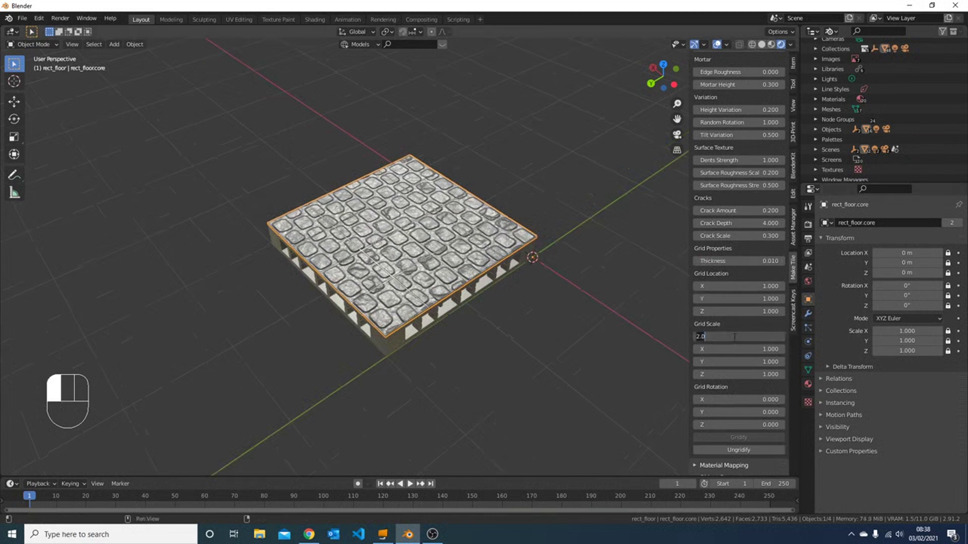
pyautogui.write('1')
pyautogui.press('Return')
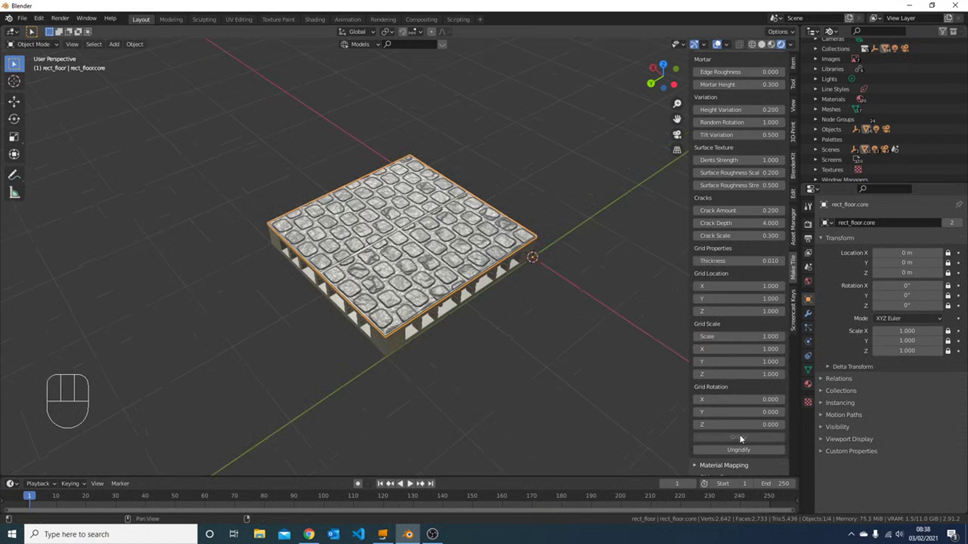
# Step: Try rotating the grid about Z to 4.100, and reset the rotation to 0
pyautogui.moveTo(738, 425)
pyautogui.mouseDown()
pyautogui.moveTo(761, 425)
pyautogui.moveTo(740, 424)
pyautogui.moveTo(736, 443)
pyautogui.mouseUp()
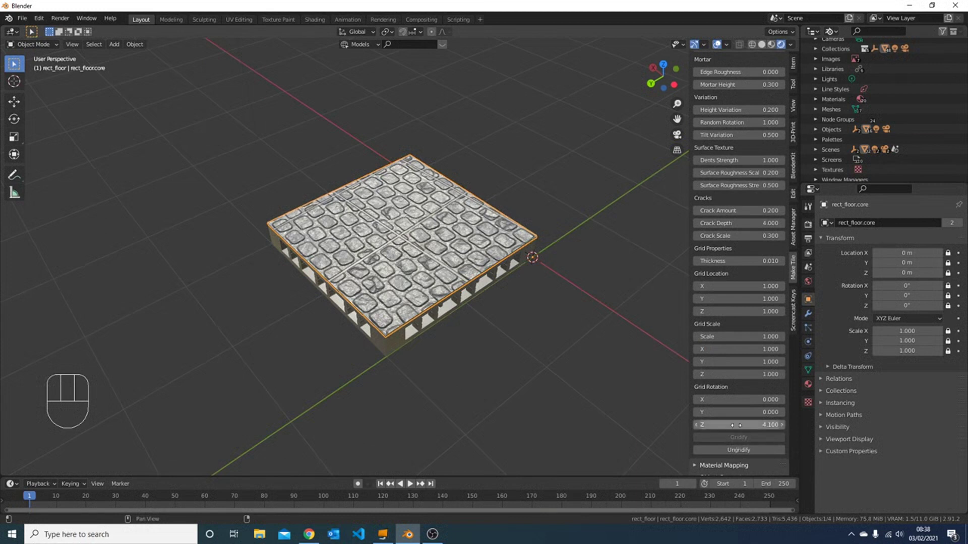
pyautogui.click(741, 425)
pyautogui.write('0')
pyautogui.press('Return')
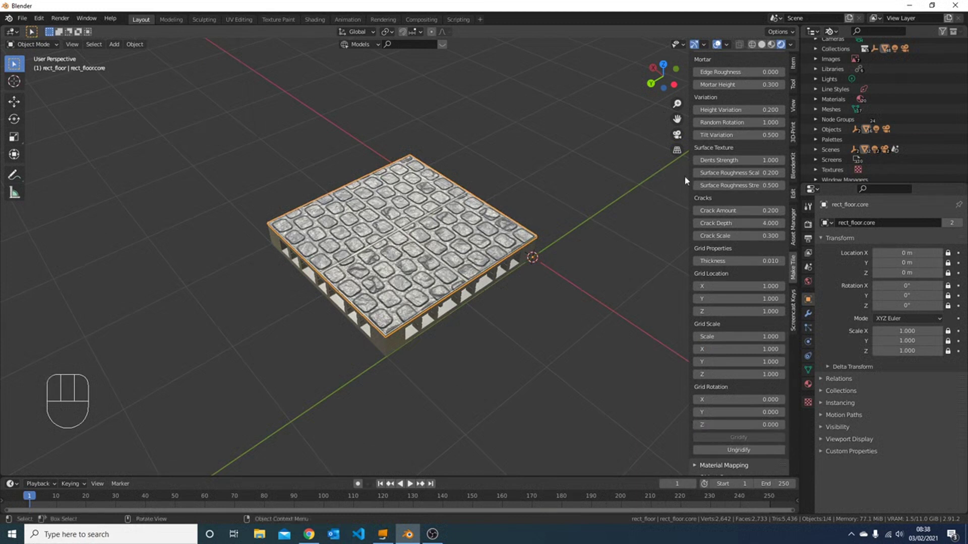
# Step: Replace the Cobbles material in the tile core's selected slot with Custom Image
pyautogui.scroll(-15, 738, 353)
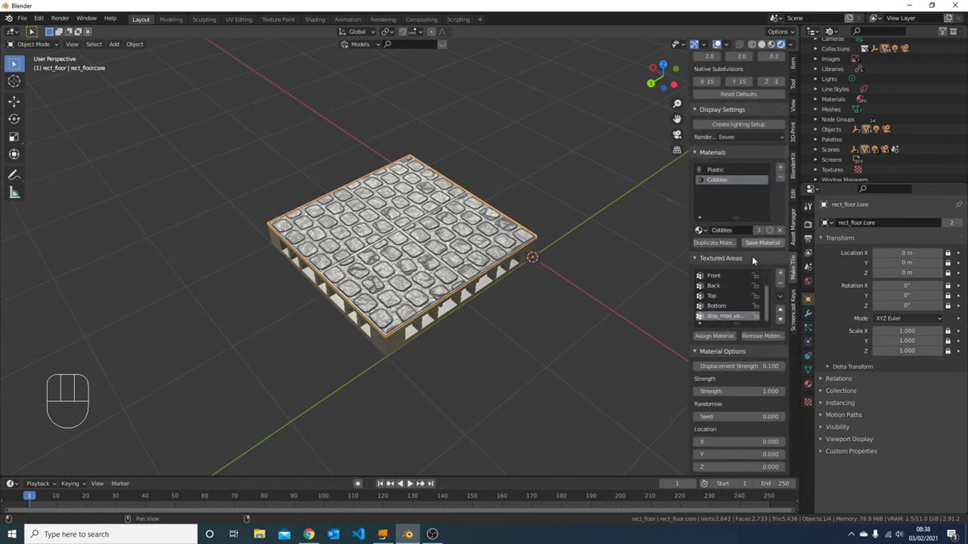
pyautogui.click(699, 230)
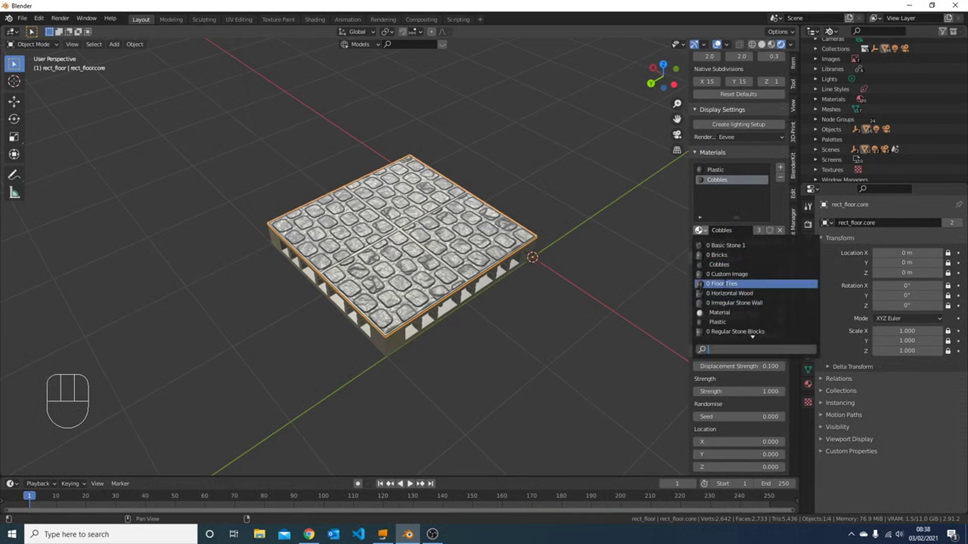
pyautogui.click(726, 274)
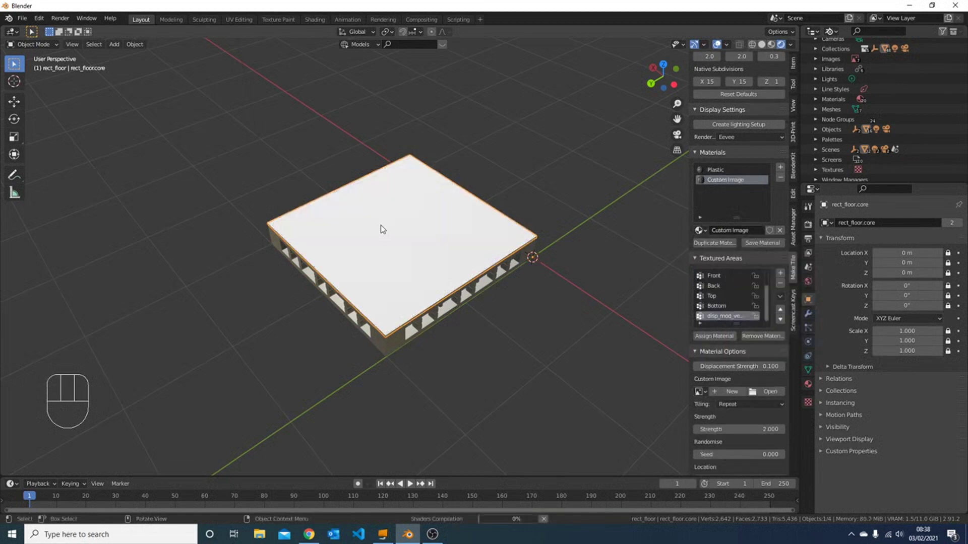
# Step: Browse for the material's custom image in the PavingStones037_2K-JPG folder under E:\Textures\cc0textures.com
pyautogui.click(765, 391)
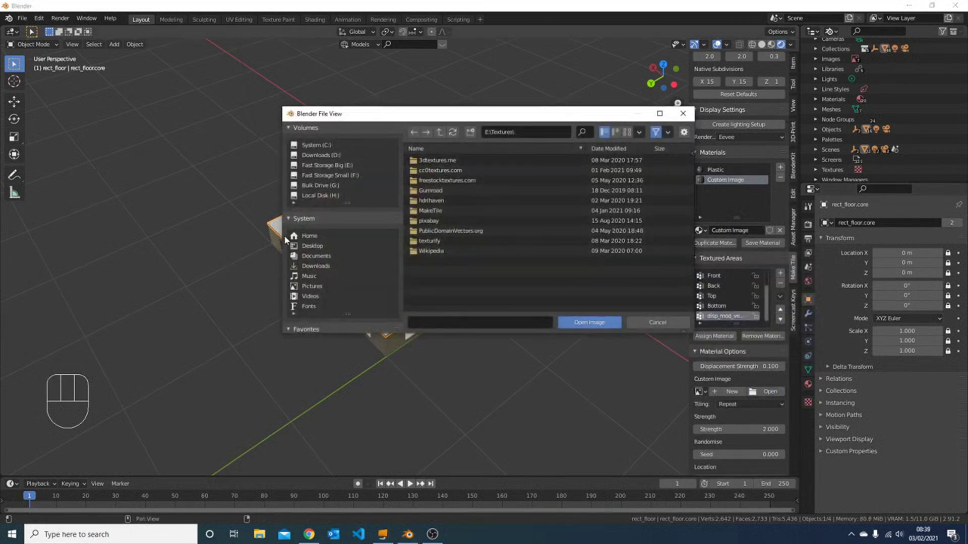
pyautogui.click(323, 165)
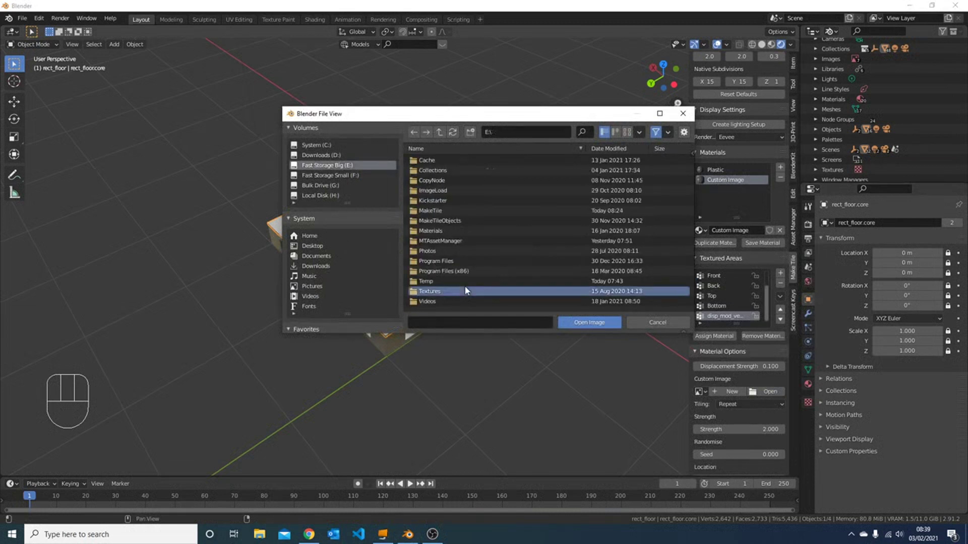
pyautogui.doubleClick(464, 290)
pyautogui.doubleClick(456, 171)
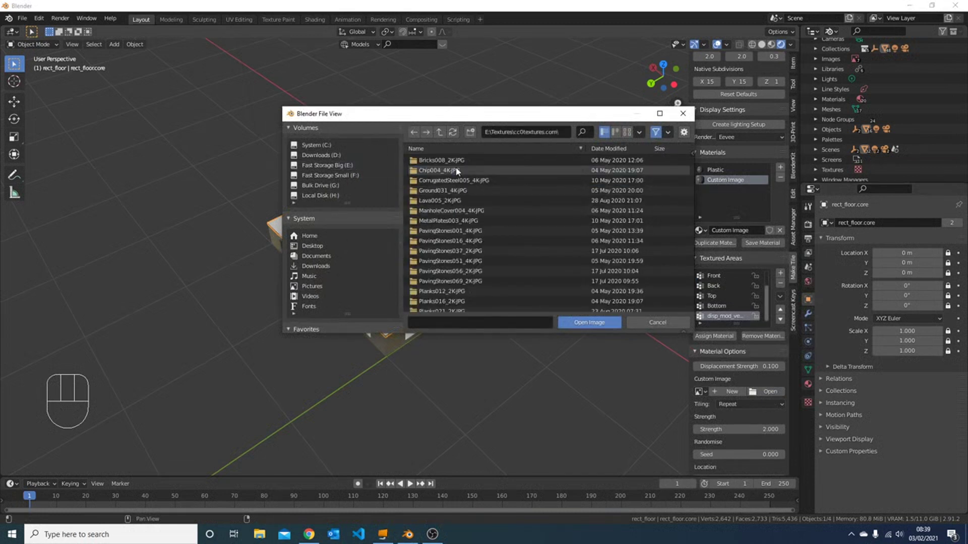
pyautogui.scroll(-1, 494, 284)
pyautogui.click(454, 230)
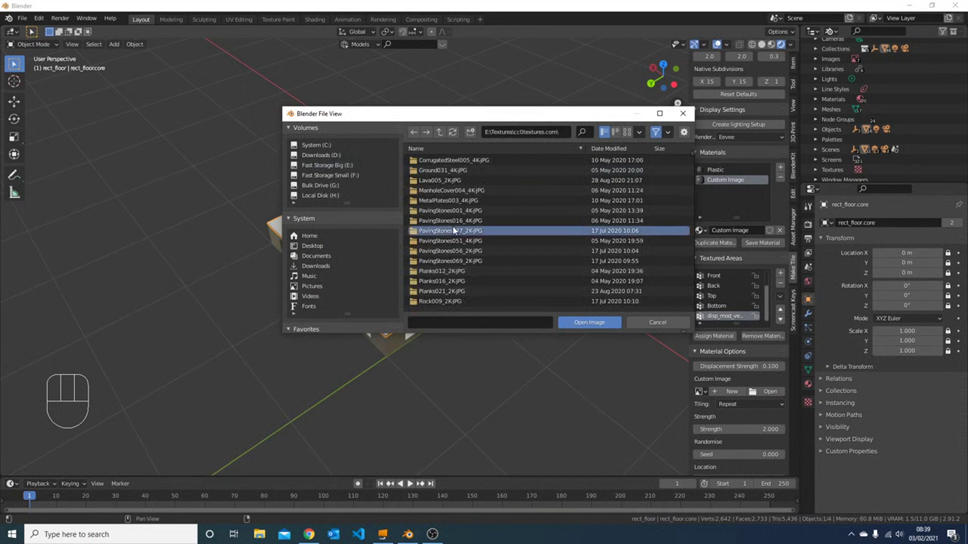
pyautogui.doubleClick(492, 230)
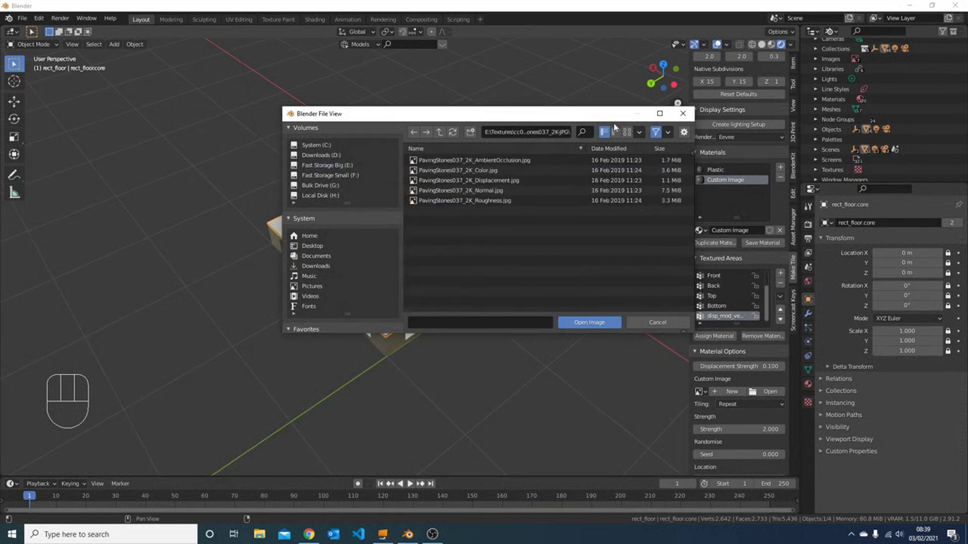
# Step: Show the image files as thumbnails and load PavingStones037_2K_Displacement.jpg as the custom image
pyautogui.click(627, 132)
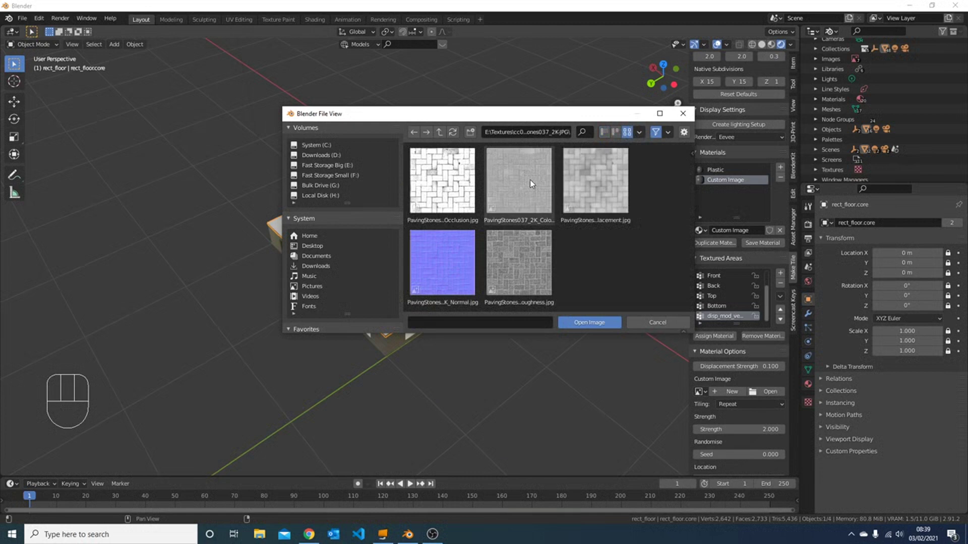
pyautogui.click(604, 183)
pyautogui.click(591, 324)
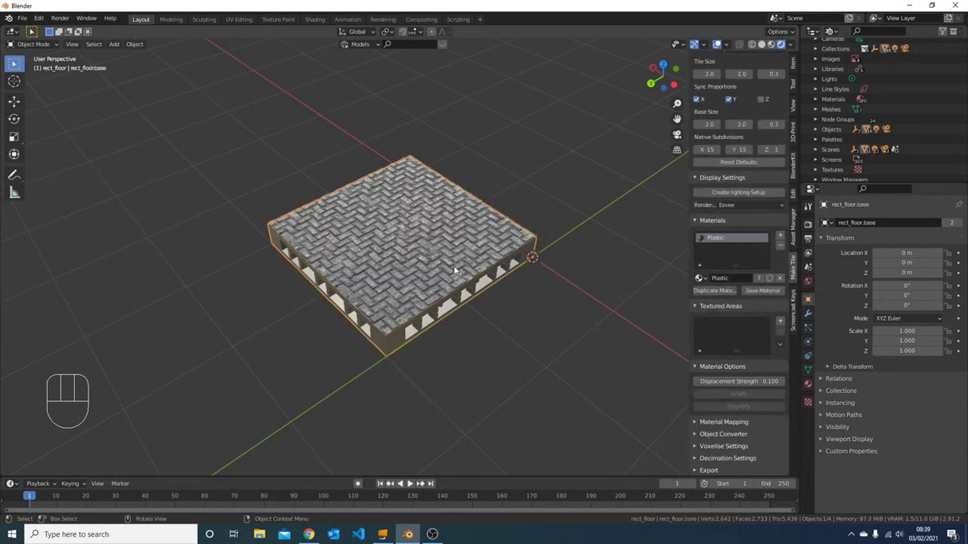
# Step: Set the overall scale of the tile core's Custom Image material to 0.5
pyautogui.scroll(-2, 770, 414)
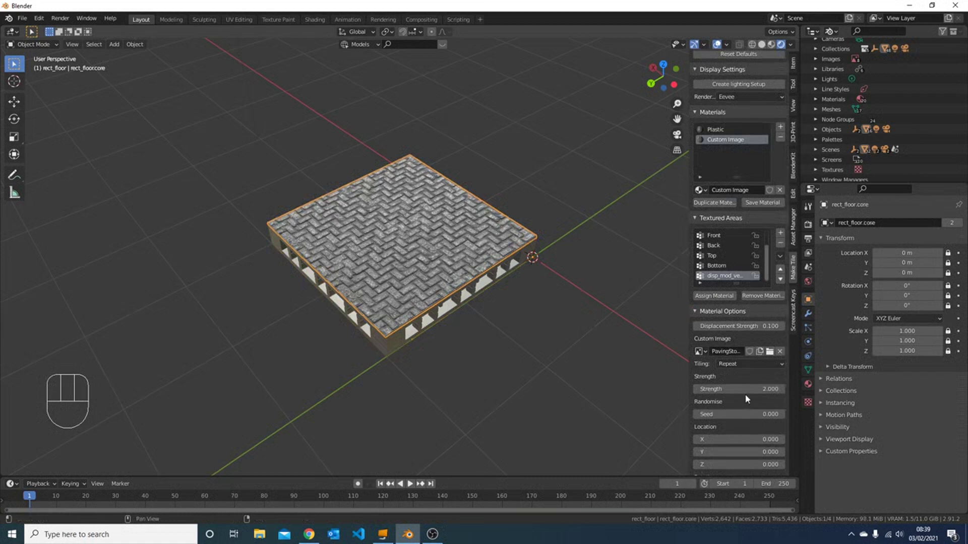
pyautogui.scroll(-5, 749, 417)
pyautogui.click(736, 439)
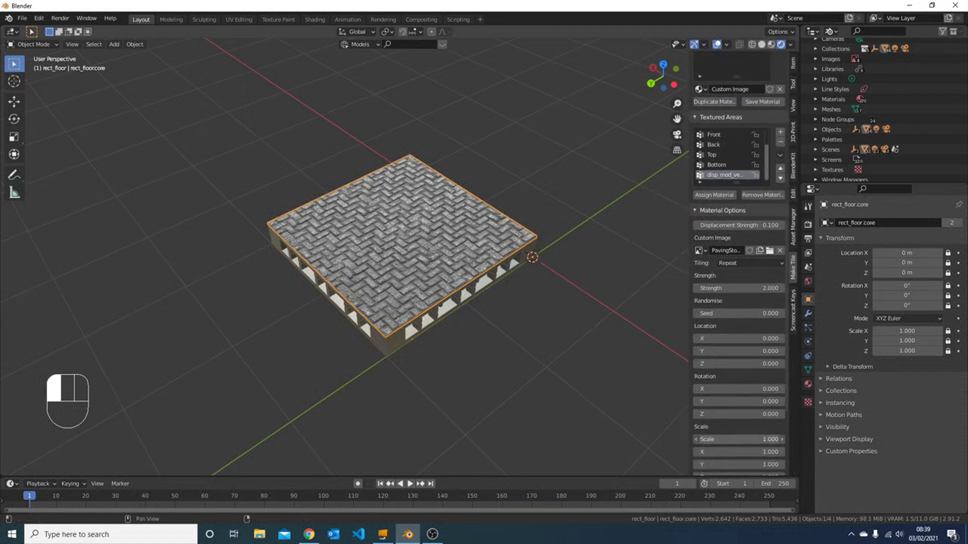
pyautogui.write('0.5')
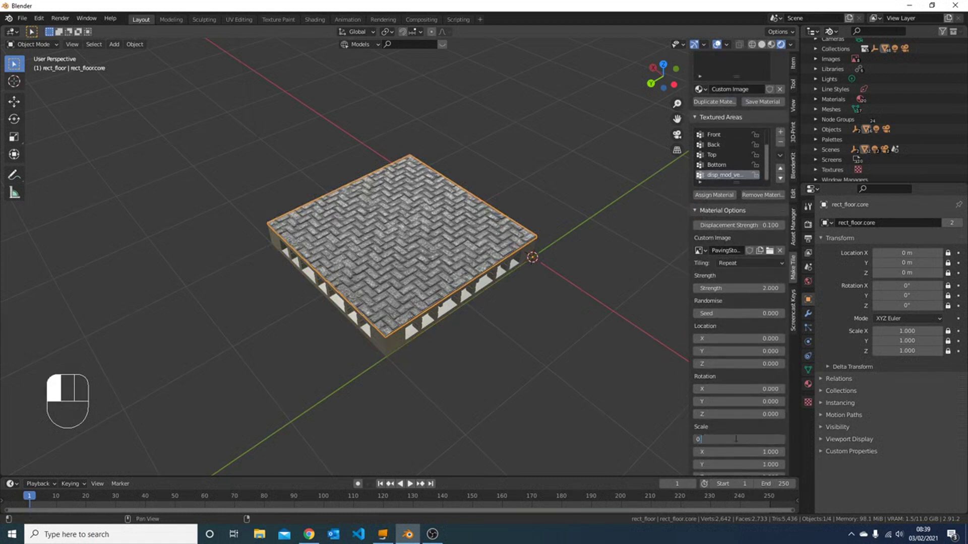
pyautogui.press('Return')
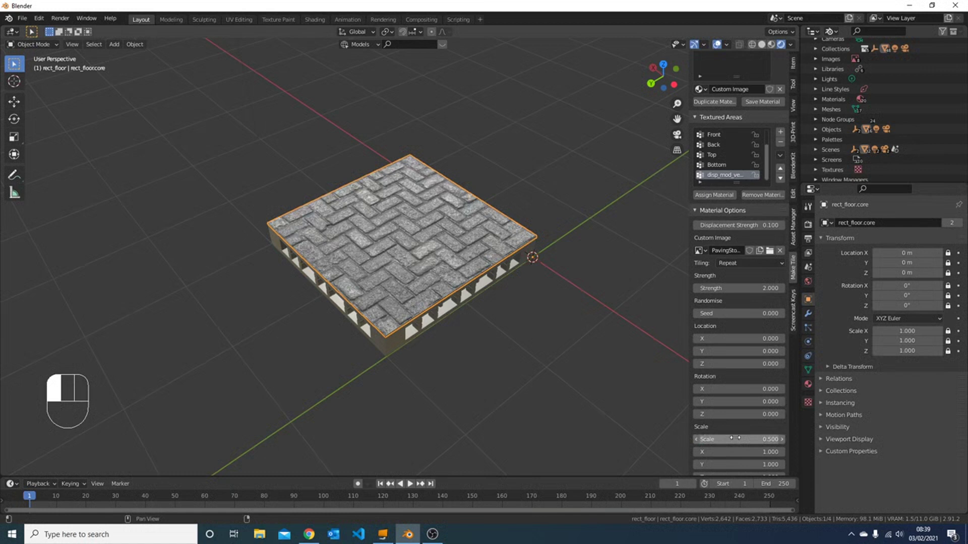
# Step: Set the Custom Image material's strength to 1 in its material options
pyautogui.moveTo(555, 282)
pyautogui.mouseDown(button='middle')
pyautogui.moveTo(585, 277)
pyautogui.moveTo(554, 279)
pyautogui.moveTo(550, 290)
pyautogui.mouseUp(button='middle')
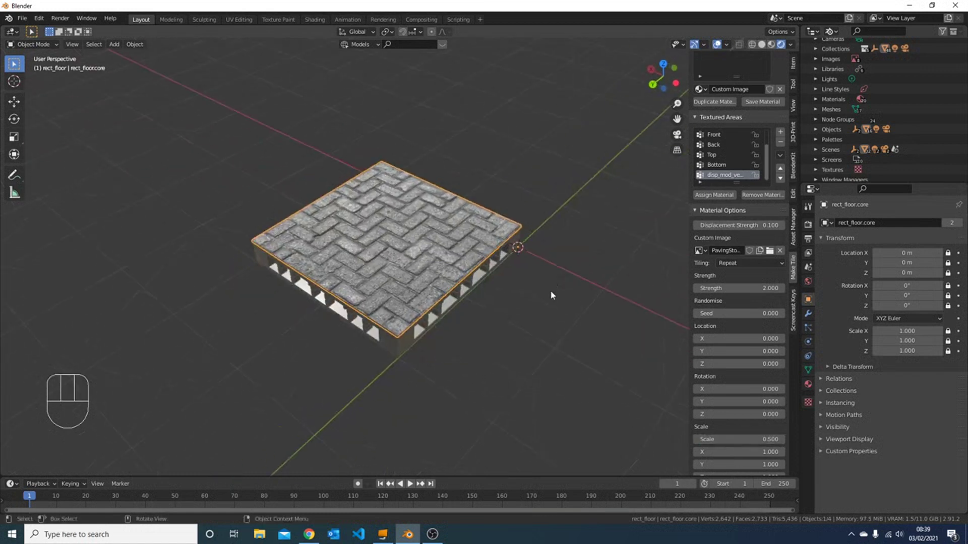
pyautogui.click(725, 288)
pyautogui.write('1')
pyautogui.press('Return')
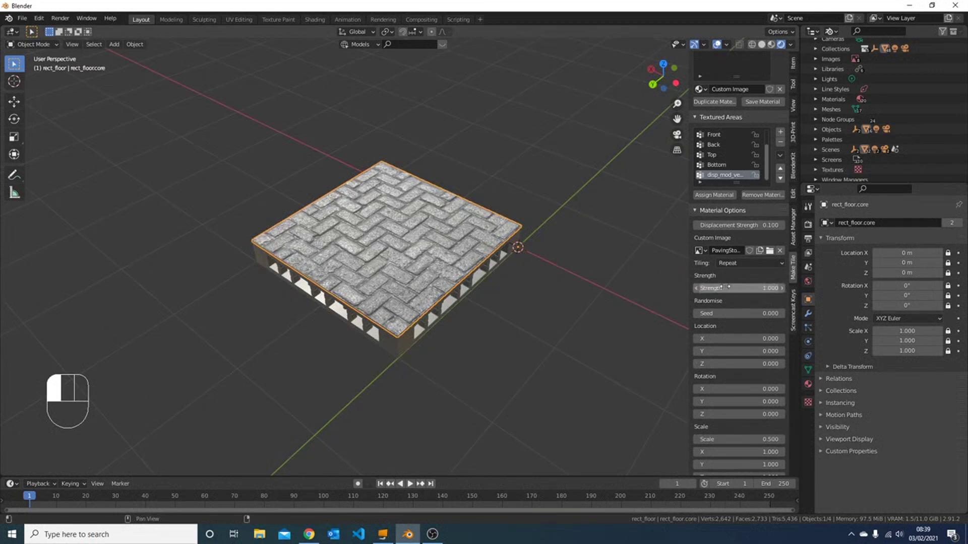
# Step: Set the Custom Image material's contrast to -0.5, leaving its brightness alone
pyautogui.scroll(-6, 726, 383)
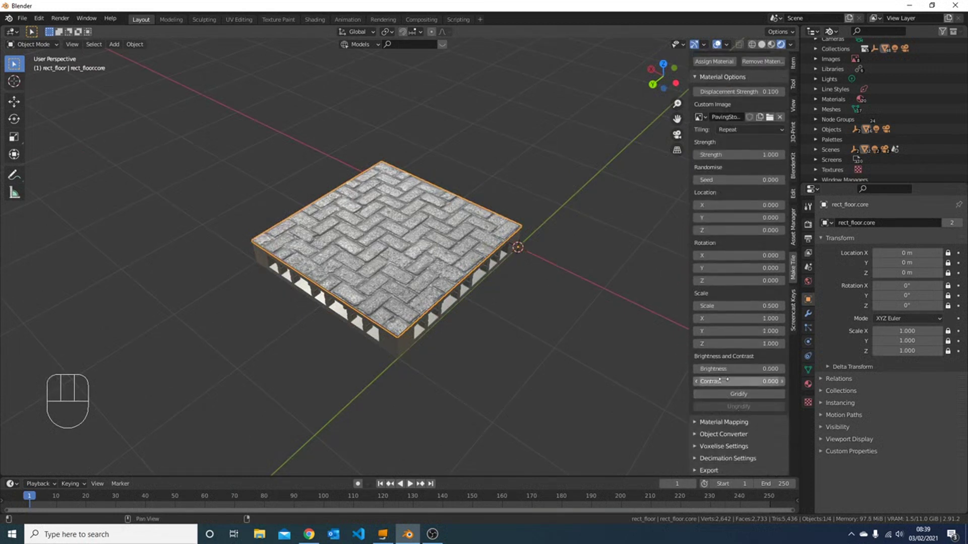
pyautogui.click(725, 382)
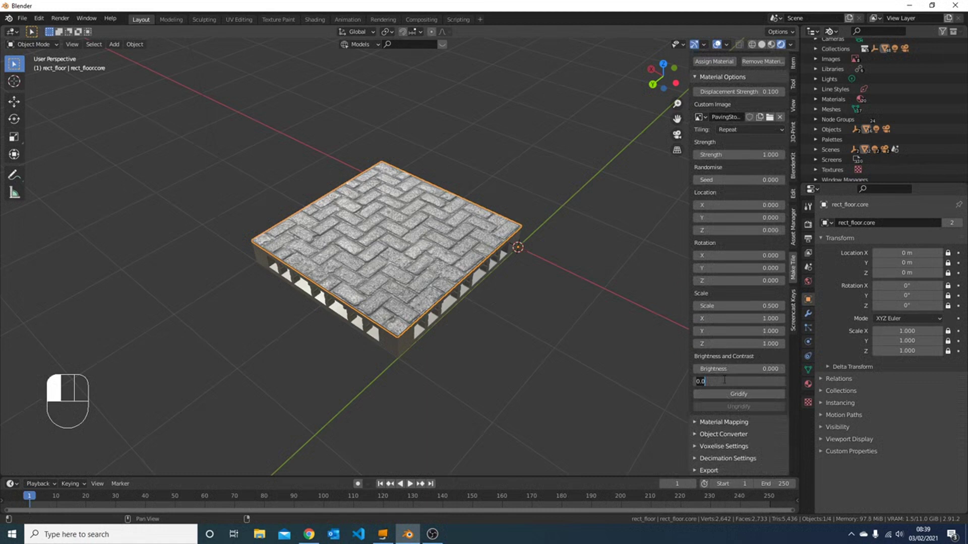
pyautogui.write('0.5')
pyautogui.press('Return')
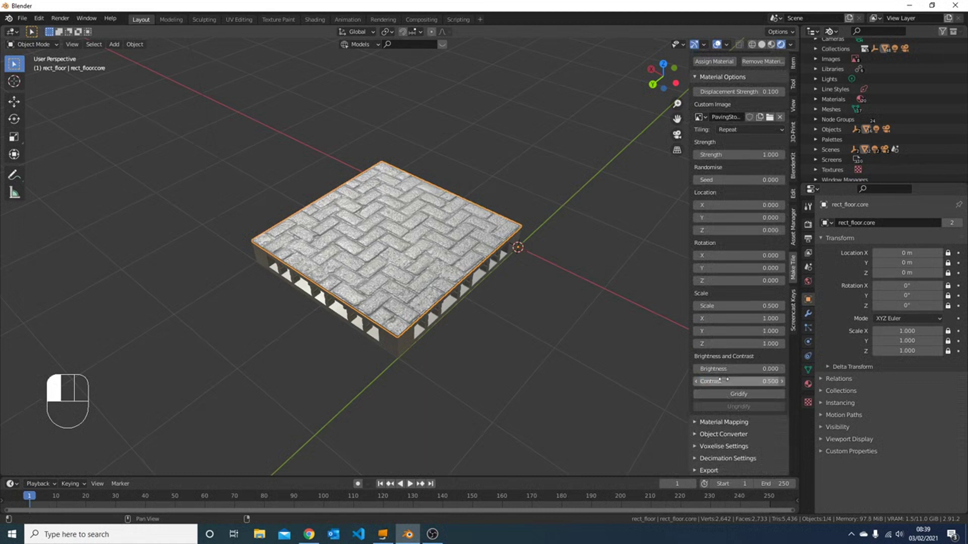
# Step: Gridify the Custom Image material, make the tile 3D and inspect the displaced paving from several angles
pyautogui.click(730, 394)
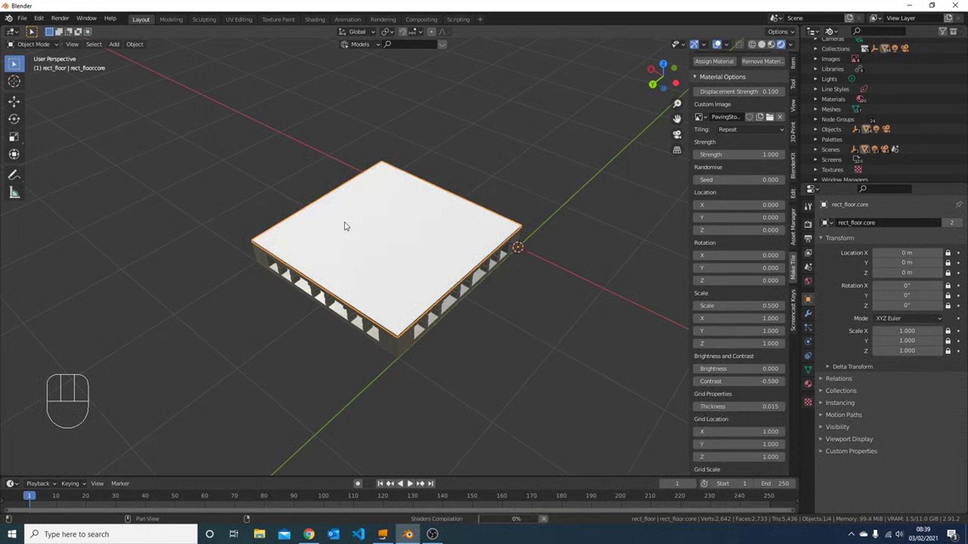
pyautogui.scroll(12, 775, 135)
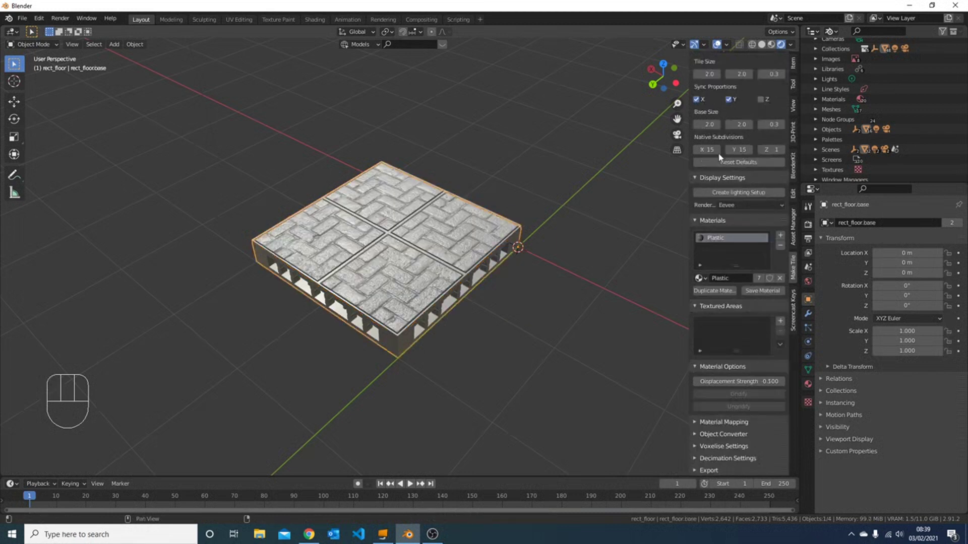
pyautogui.scroll(2, 775, 131)
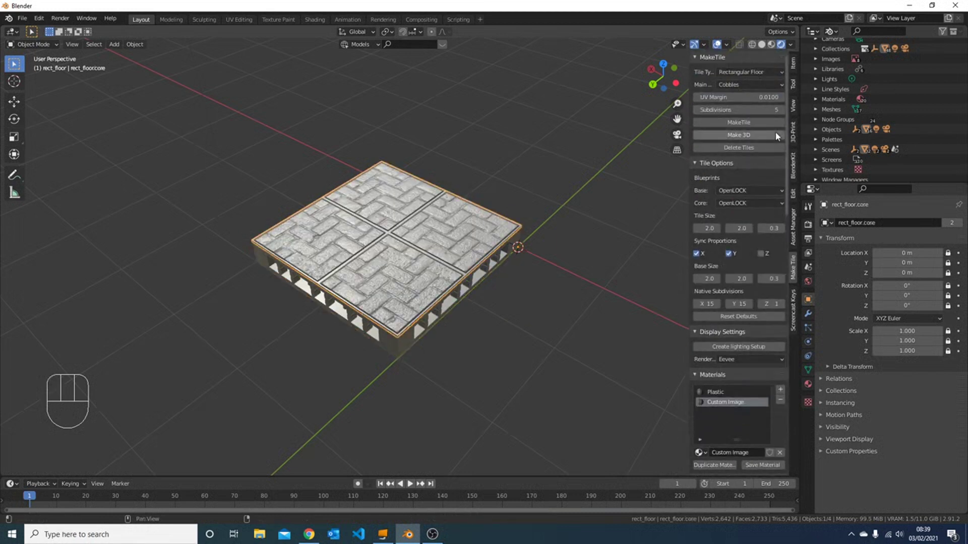
pyautogui.click(764, 135)
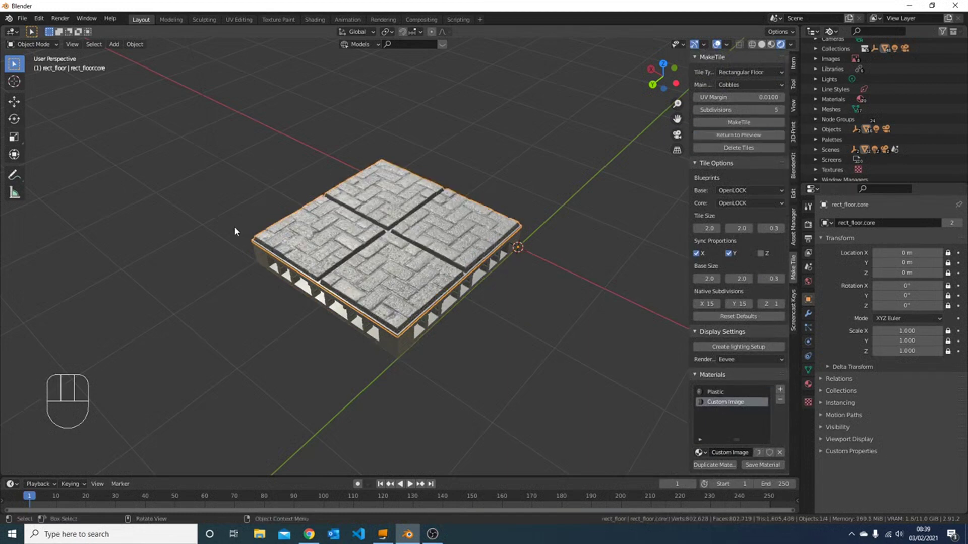
pyautogui.moveTo(234, 226); pyautogui.dragTo(301, 277, button='middle')
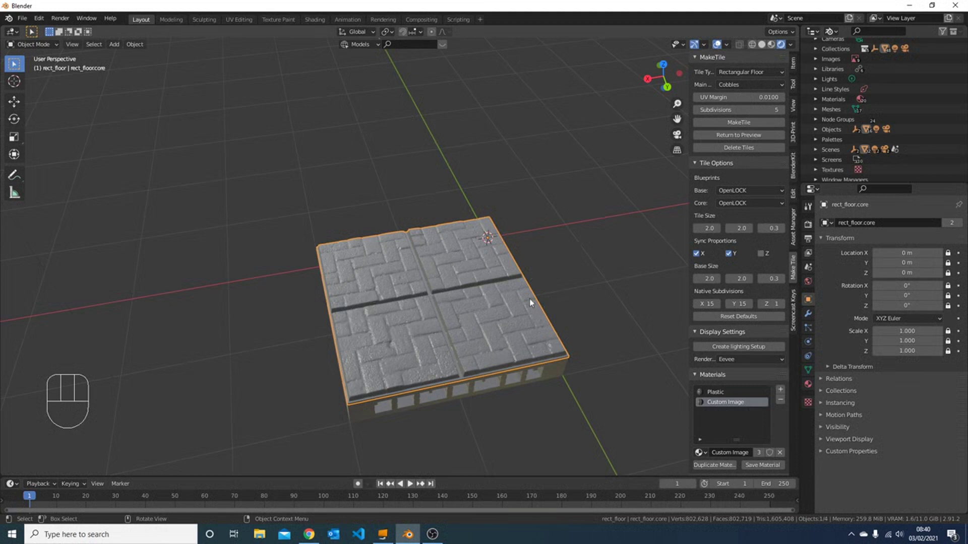
pyautogui.moveTo(362, 286); pyautogui.dragTo(406, 314, button='middle')
pyautogui.moveTo(479, 220); pyautogui.dragTo(456, 275, button='middle')
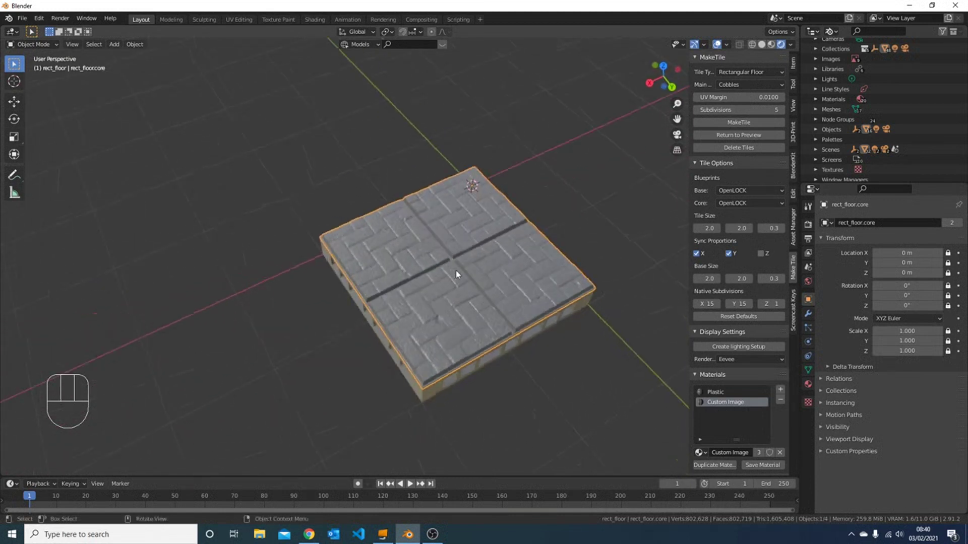